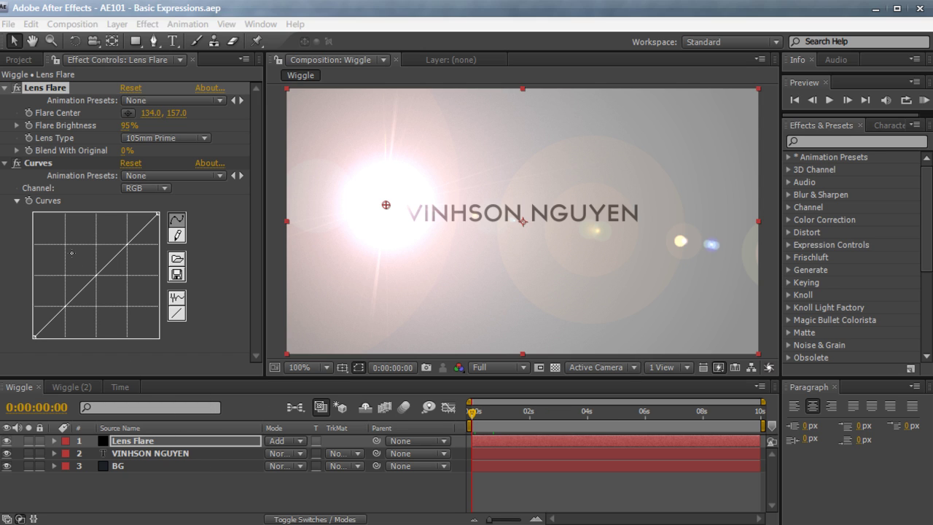
- Turn on Flare Brightness keyframing and set it to 120% at frame 7
{"action": "left_click", "coordinate": [30, 125], "text": "alt"}
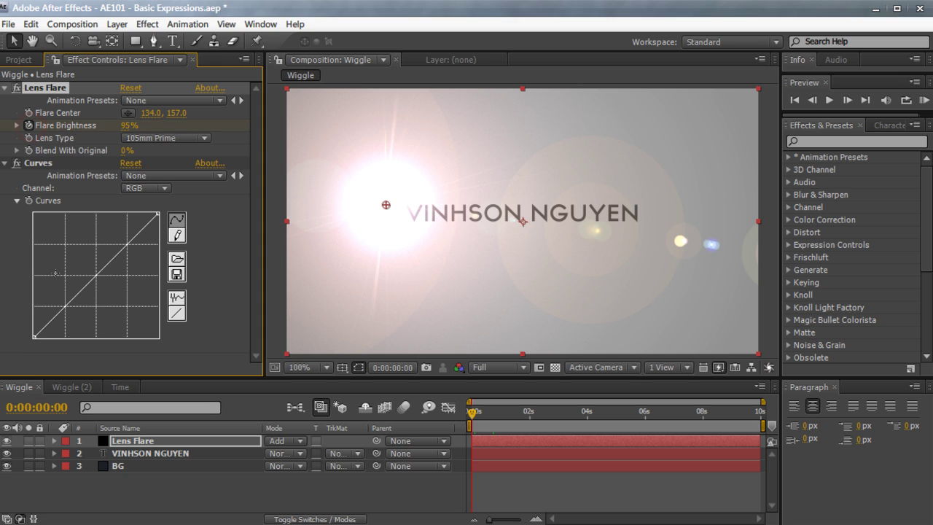
{"action": "key", "text": "u"}
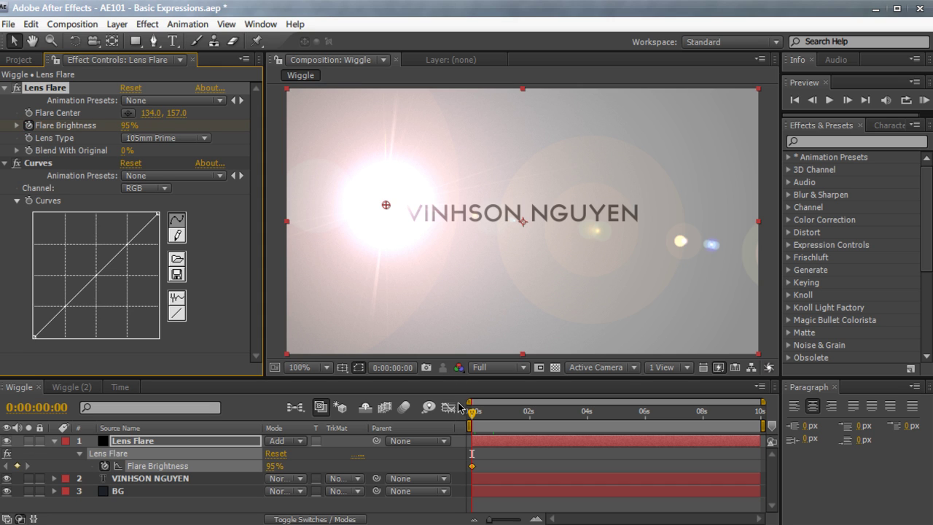
{"action": "left_click", "coordinate": [478, 413]}
{"action": "left_click", "coordinate": [129, 125]}
{"action": "type", "text": "120"}
{"action": "key", "text": "Return"}
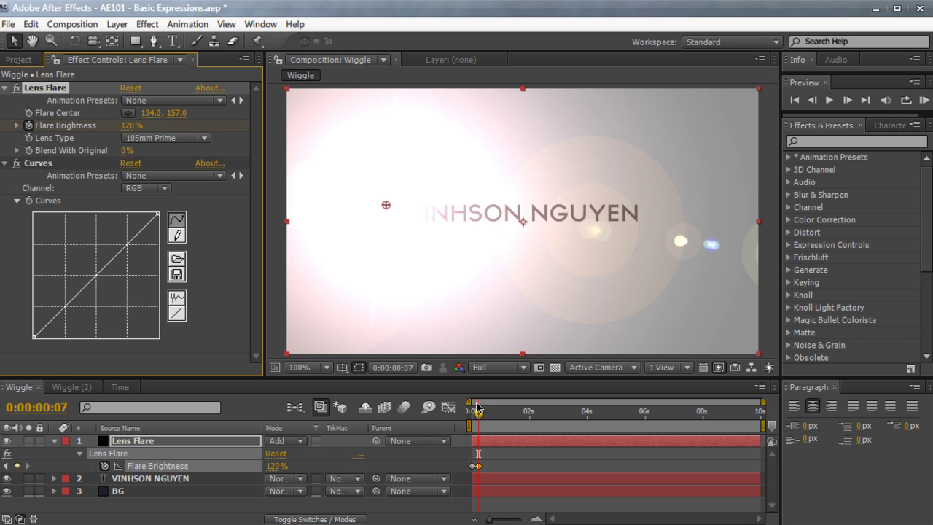
- Add Flare Brightness keyframes of 90% at frame 14 and 110% at frame 24, then preview
{"action": "left_click_drag", "start_coordinate": [478, 413], "coordinate": [486, 417]}
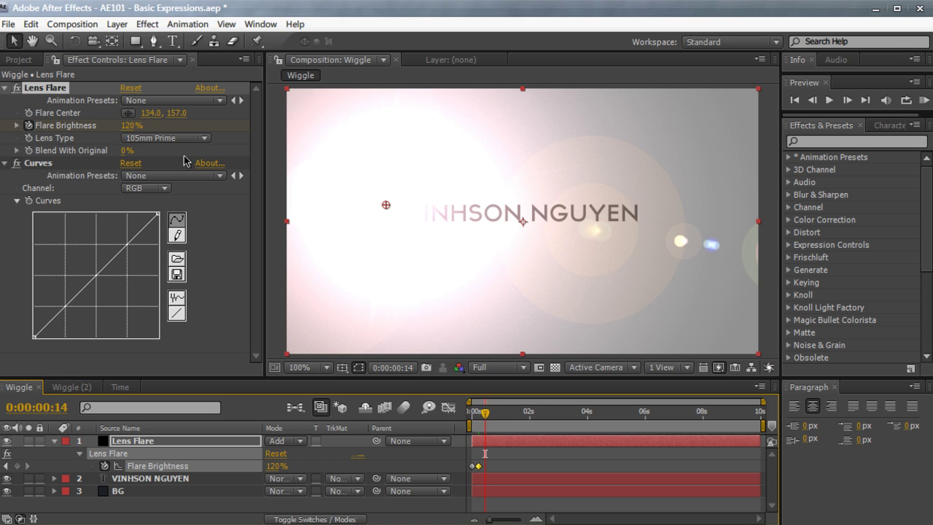
{"action": "left_click", "coordinate": [129, 125]}
{"action": "type", "text": "90"}
{"action": "key", "text": "Return"}
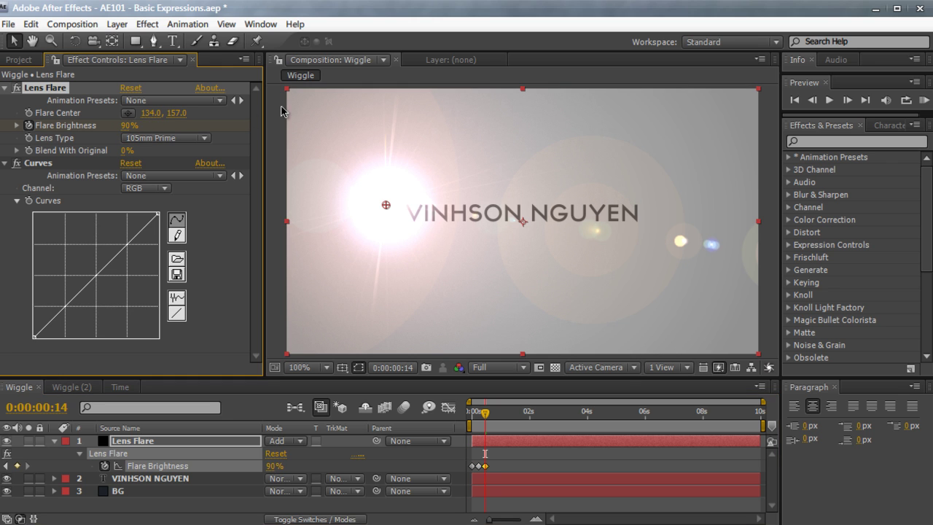
{"action": "left_click_drag", "start_coordinate": [484, 414], "coordinate": [495, 417]}
{"action": "left_click", "coordinate": [130, 125]}
{"action": "type", "text": "110"}
{"action": "key", "text": "Return"}
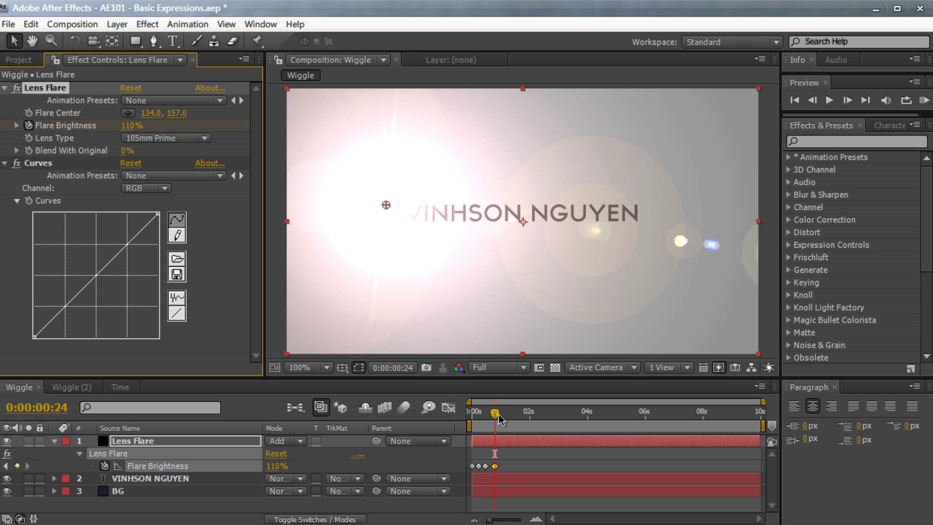
{"action": "mouse_move", "coordinate": [496, 413]}
{"action": "left_mouse_down"}
{"action": "mouse_move", "coordinate": [475, 418]}
{"action": "mouse_move", "coordinate": [495, 415]}
{"action": "left_mouse_up"}
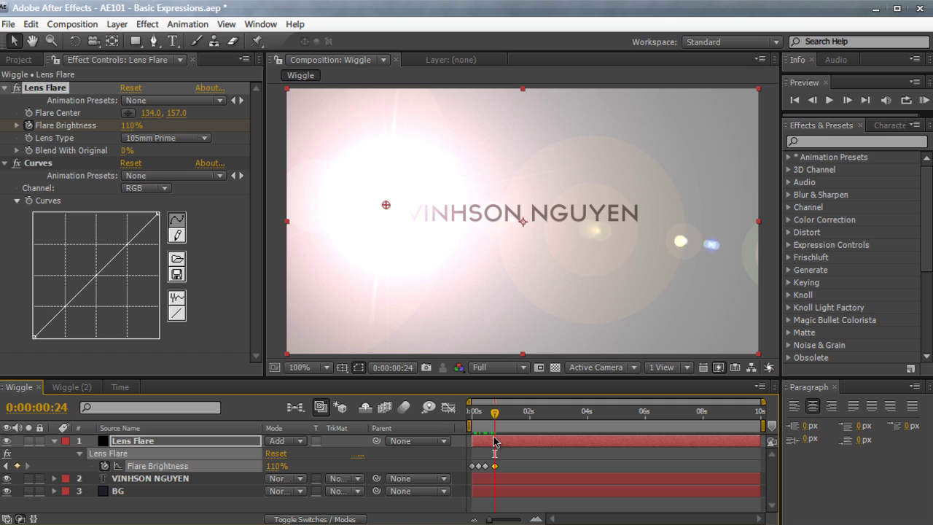
- Delete all Flare Brightness keyframes, return to frame 0, and enable an expression on Flare Brightness
{"action": "left_click", "coordinate": [515, 465]}
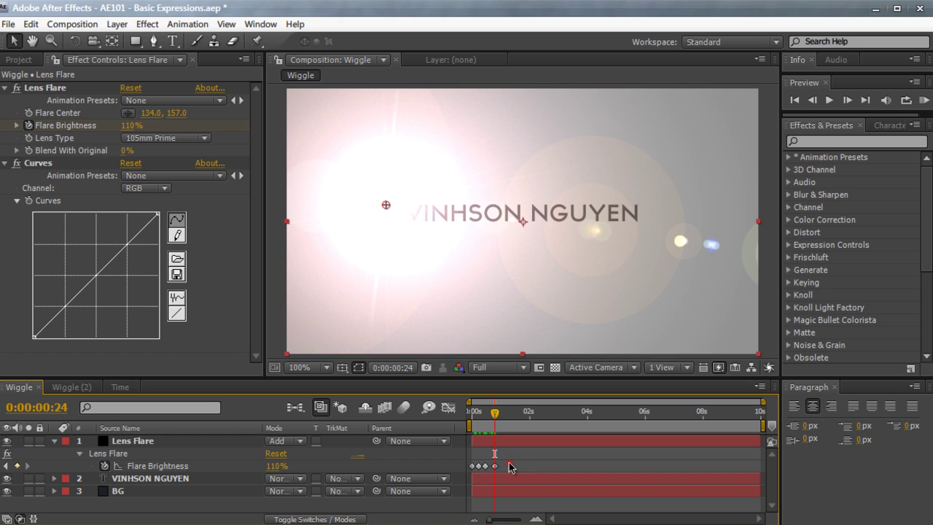
{"action": "left_click_drag", "start_coordinate": [516, 466], "coordinate": [459, 471]}
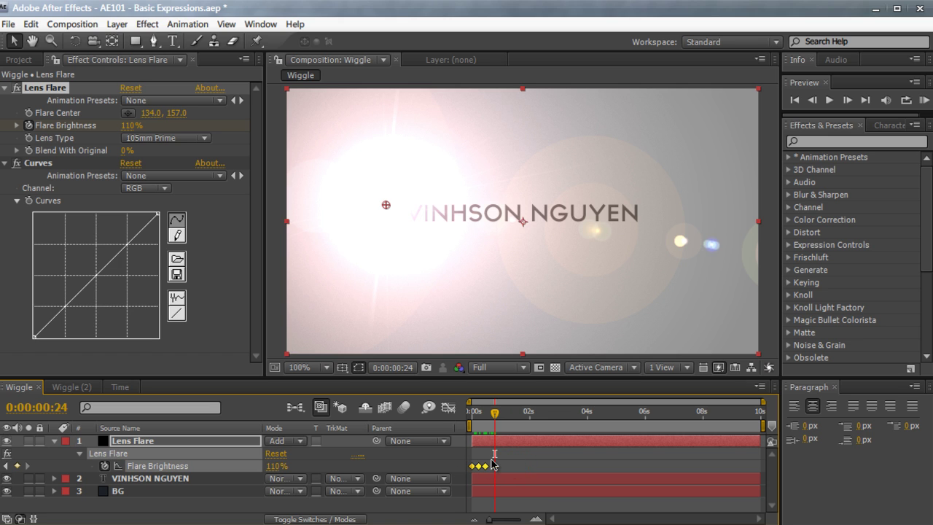
{"action": "key", "text": "Delete"}
{"action": "left_click_drag", "start_coordinate": [495, 413], "coordinate": [463, 409]}
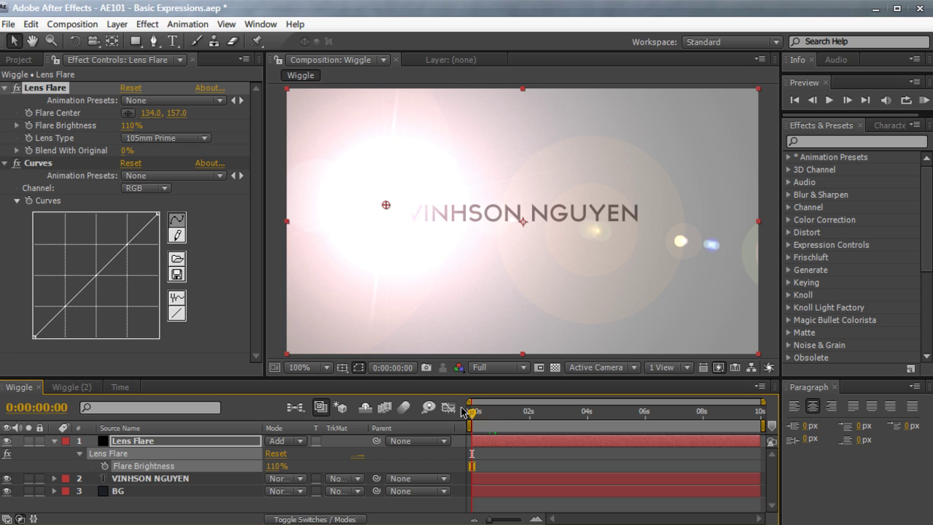
{"action": "left_click", "coordinate": [30, 126], "text": "alt"}
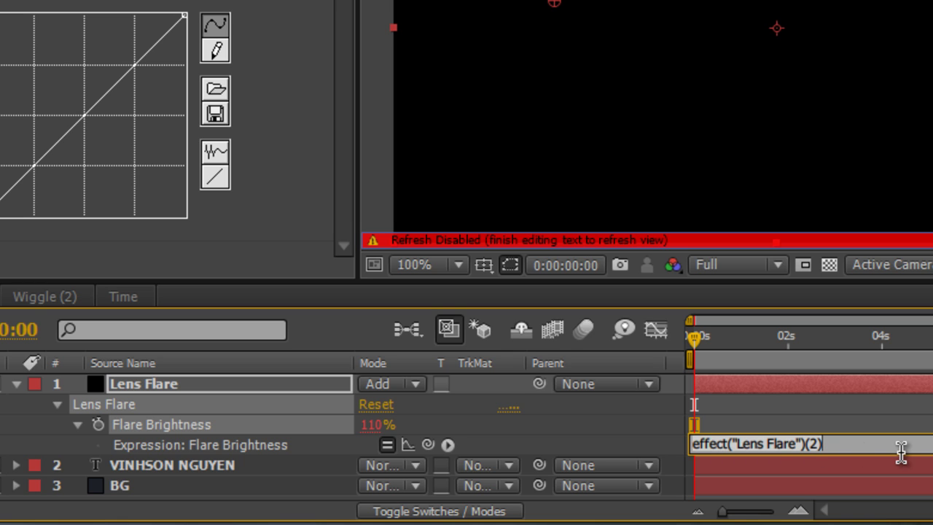
- Replace the default effect("Lens Flare")(2) expression text with wiggle(2,50)
{"action": "key", "text": "ctrl+a"}
{"action": "key", "text": "BackSpace"}
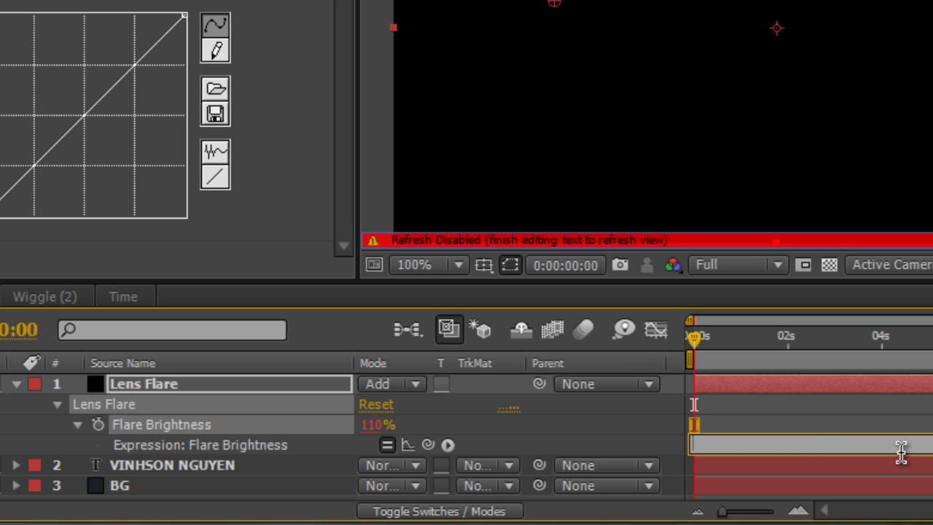
{"action": "type", "text": "wiggle(2,50)"}
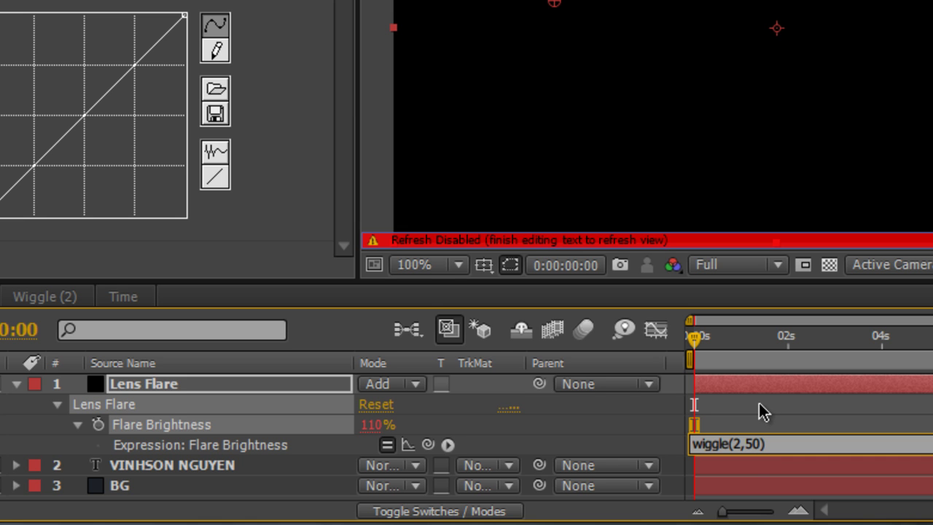
- Commit the wiggle, then lower its amount from 50 to 25 and preview the gentler flicker
{"action": "left_click", "coordinate": [768, 393]}
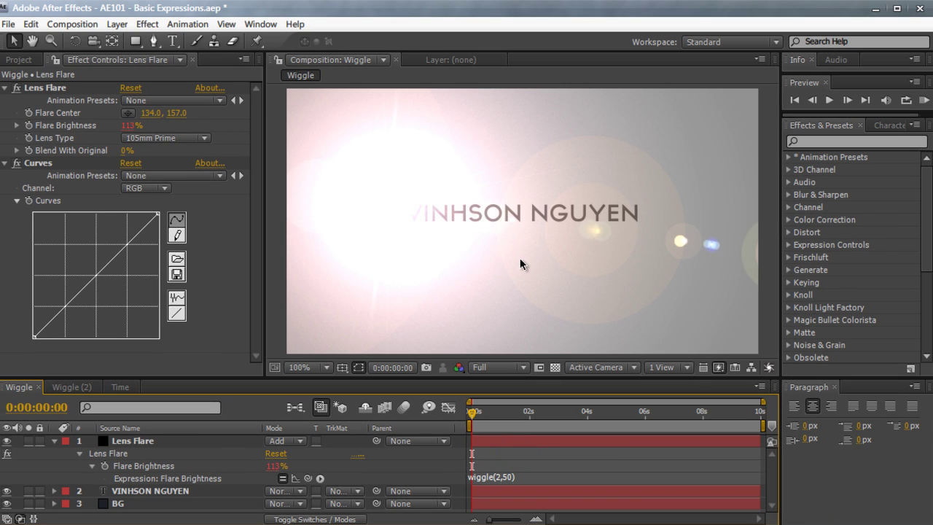
{"action": "left_click_drag", "start_coordinate": [472, 412], "coordinate": [534, 412]}
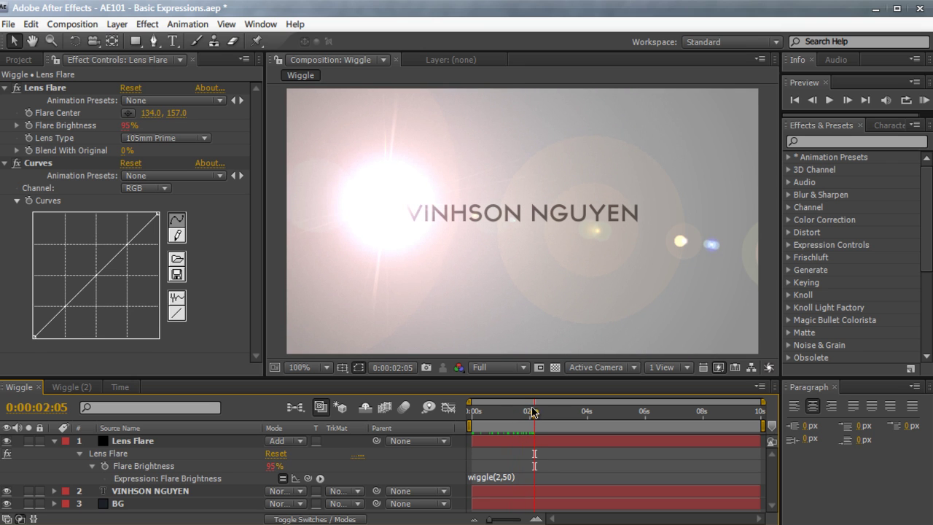
{"action": "left_click", "coordinate": [519, 476]}
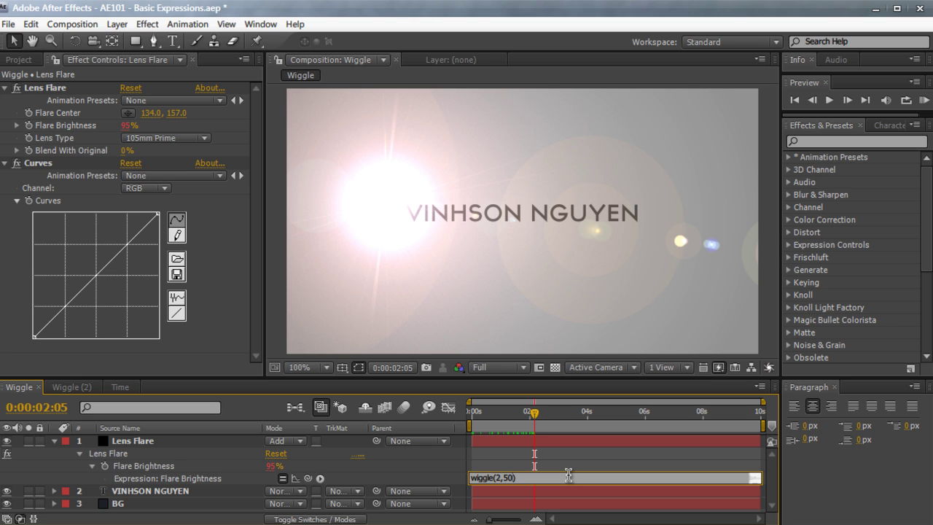
{"action": "key", "text": "BackSpace"}
{"action": "key", "text": "BackSpace"}
{"action": "type", "text": "25"}
{"action": "left_click", "coordinate": [575, 192]}
{"action": "left_click_drag", "start_coordinate": [533, 414], "coordinate": [505, 414]}
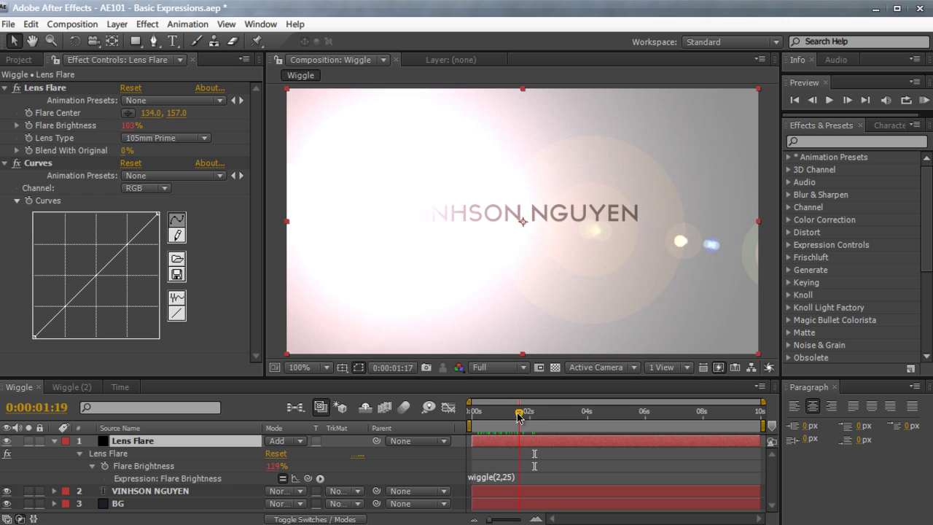
{"action": "mouse_move", "coordinate": [519, 415]}
{"action": "left_mouse_down"}
{"action": "mouse_move", "coordinate": [532, 416]}
{"action": "mouse_move", "coordinate": [502, 421]}
{"action": "left_mouse_up"}
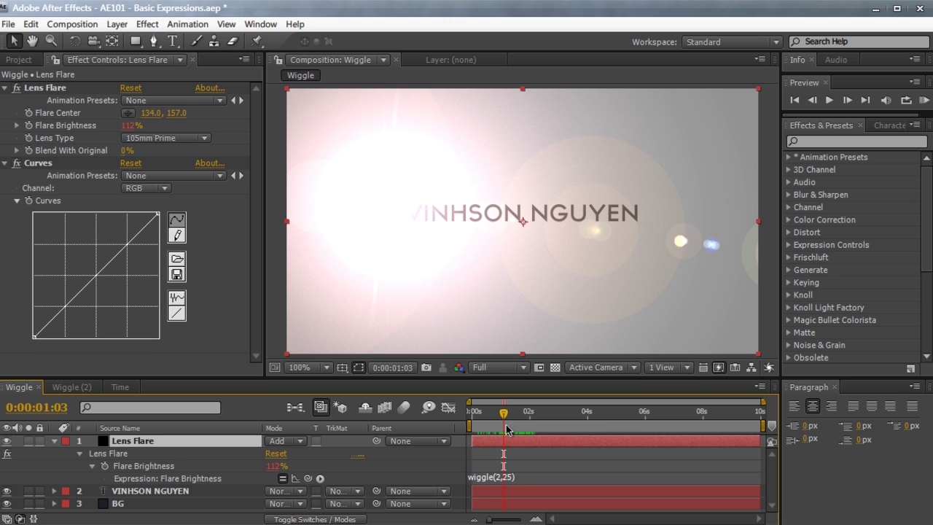
{"action": "left_click_drag", "start_coordinate": [505, 416], "coordinate": [479, 414]}
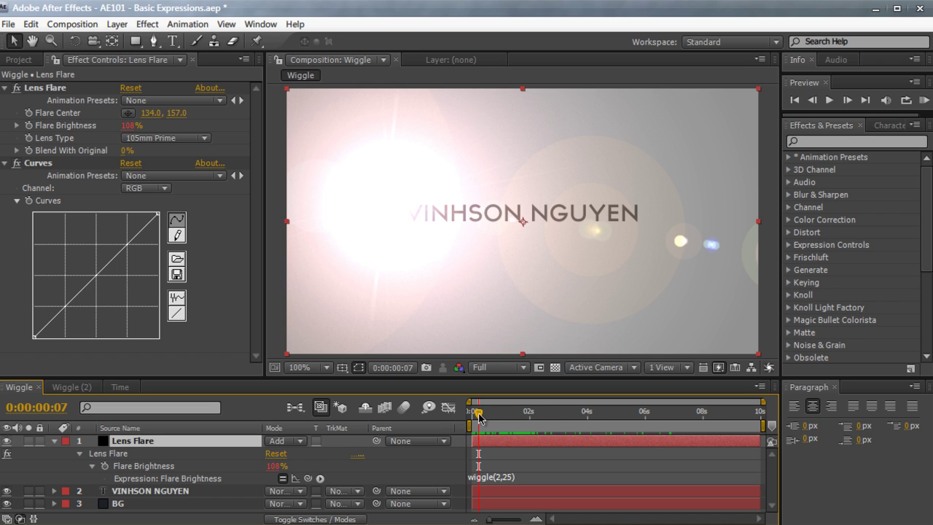
- In the Wiggle (2) composition, reveal the Shape layer's Position and enable an expression on it
{"action": "left_click", "coordinate": [67, 388]}
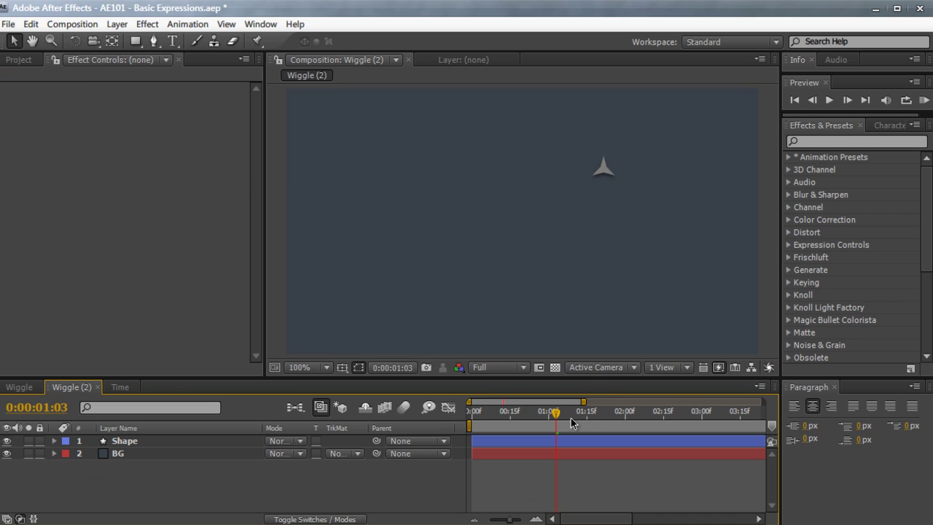
{"action": "left_click_drag", "start_coordinate": [556, 413], "coordinate": [528, 413]}
{"action": "left_click", "coordinate": [231, 440]}
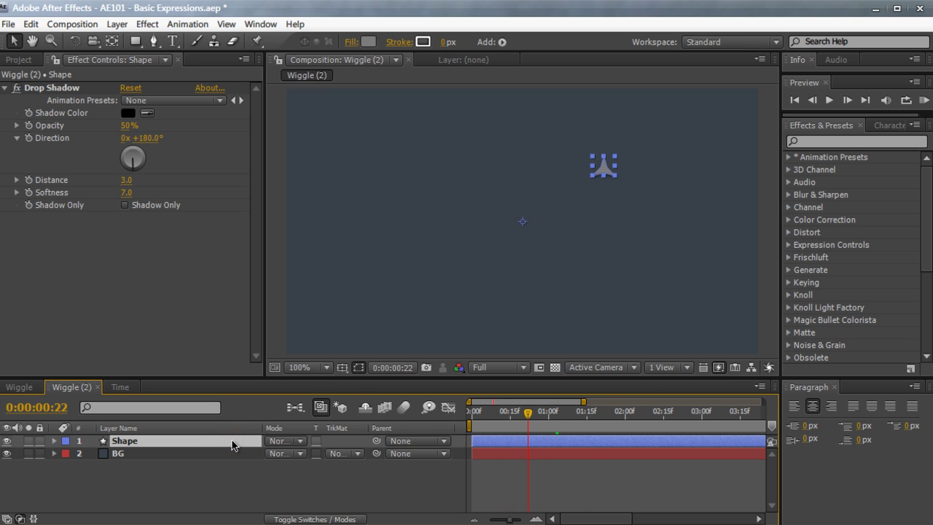
{"action": "key", "text": "p"}
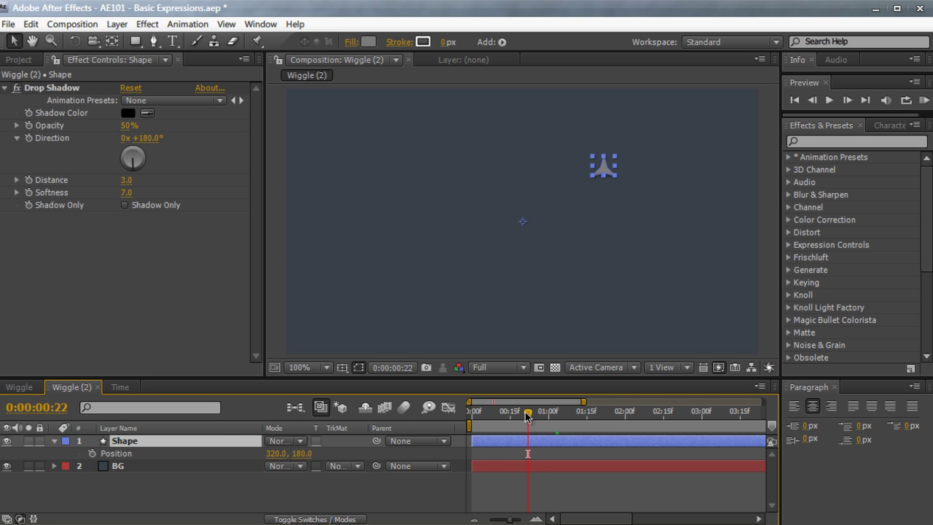
{"action": "left_click_drag", "start_coordinate": [528, 413], "coordinate": [490, 413]}
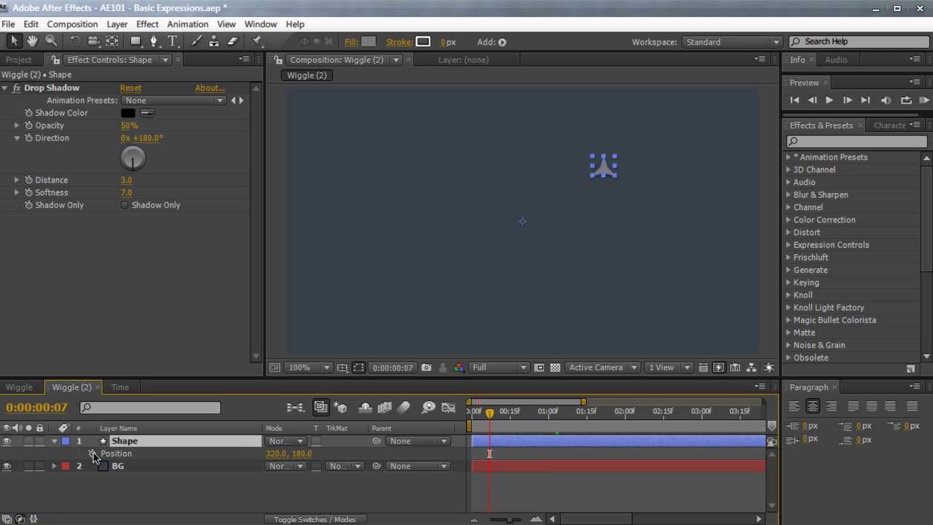
{"action": "left_click", "coordinate": [93, 456], "text": "alt"}
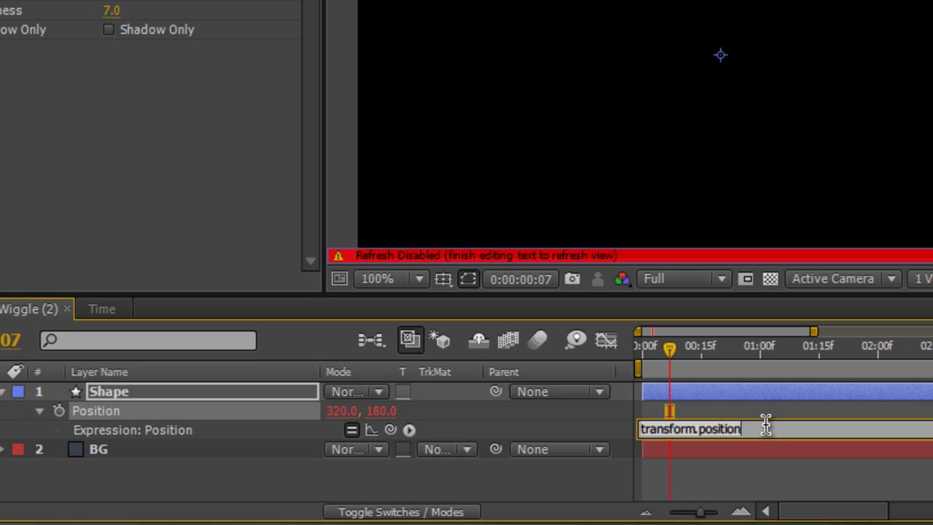
- Replace the Shape's Position expression with wiggle(.25,75) and commit it
{"action": "key", "text": "ctrl+a"}
{"action": "key", "text": "BackSpace"}
{"action": "type", "text": "wiggl"}
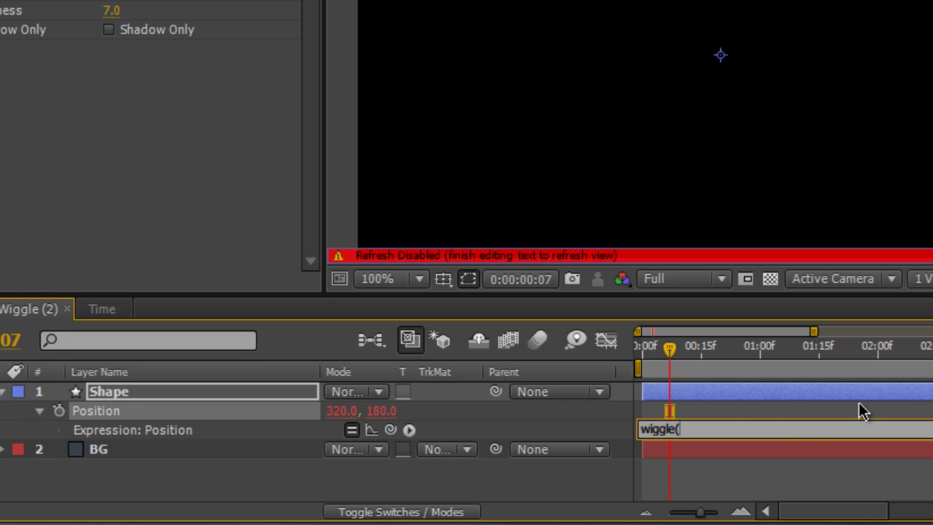
{"action": "type", "text": "e(.25,75)"}
{"action": "left_click", "coordinate": [717, 400]}
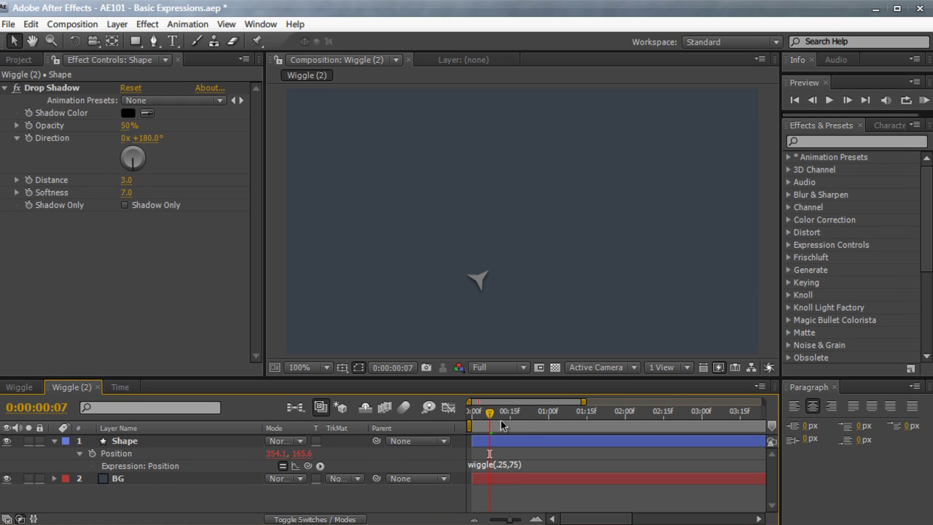
- Scrub through time to preview the shape's random drift, then go to the Time composition
{"action": "left_click_drag", "start_coordinate": [496, 411], "coordinate": [583, 429]}
{"action": "left_click", "coordinate": [543, 432]}
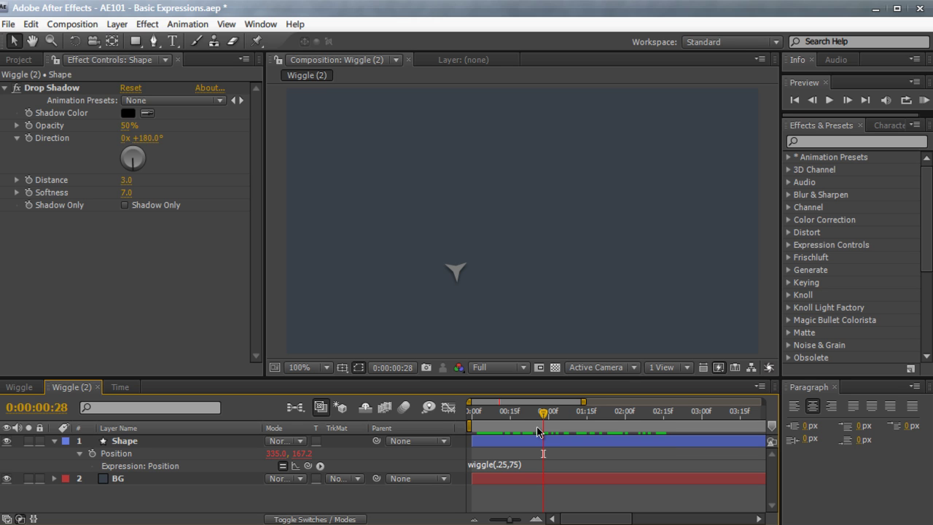
{"action": "left_click_drag", "start_coordinate": [547, 412], "coordinate": [534, 380]}
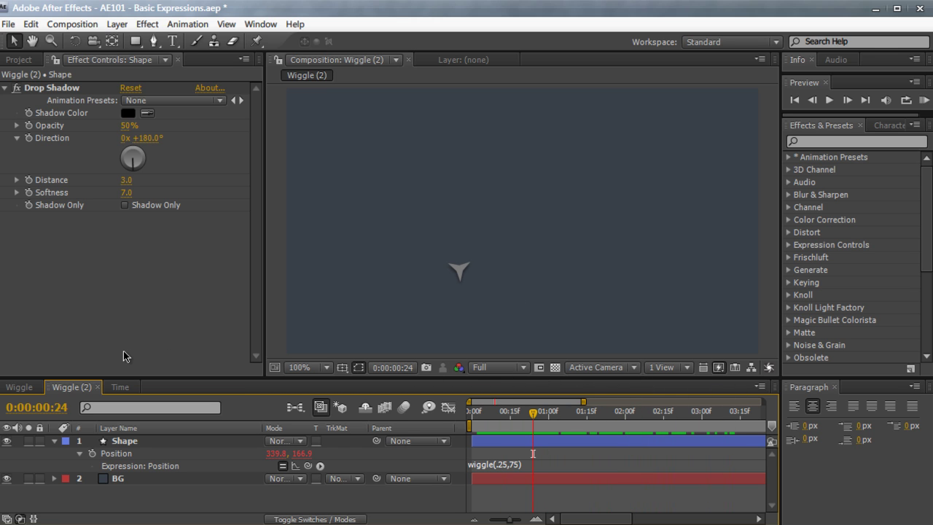
{"action": "left_click", "coordinate": [119, 386]}
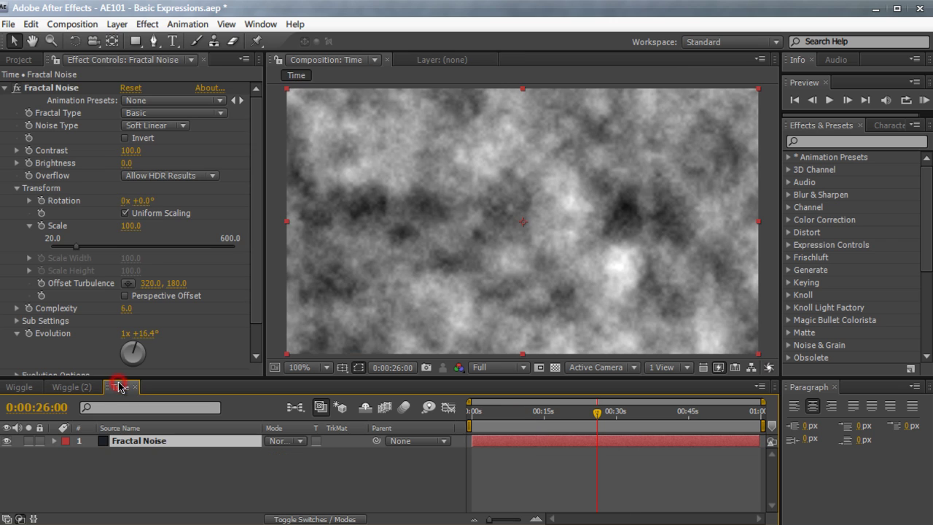
- Scrub the Fractal Noise Evolution to 1x +329.4° and return the time to 0:00
{"action": "left_click", "coordinate": [521, 412]}
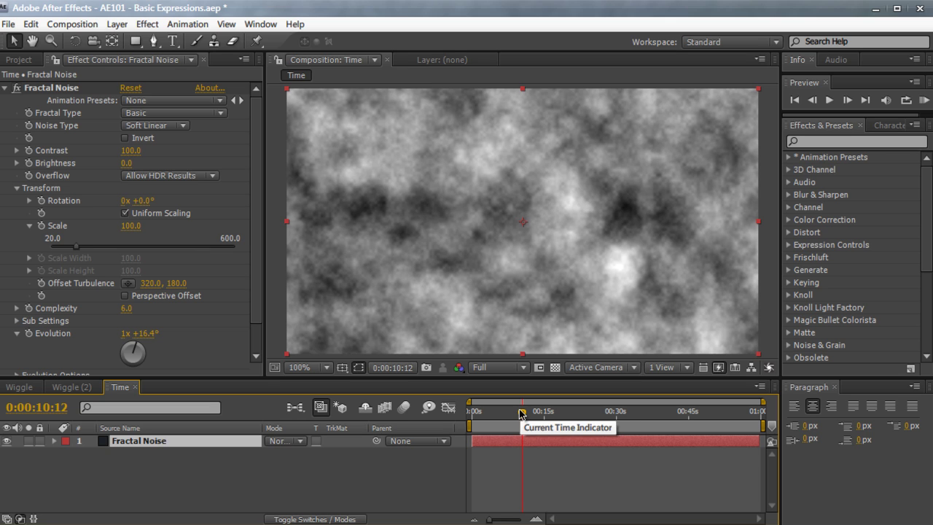
{"action": "left_click_drag", "start_coordinate": [522, 413], "coordinate": [483, 414]}
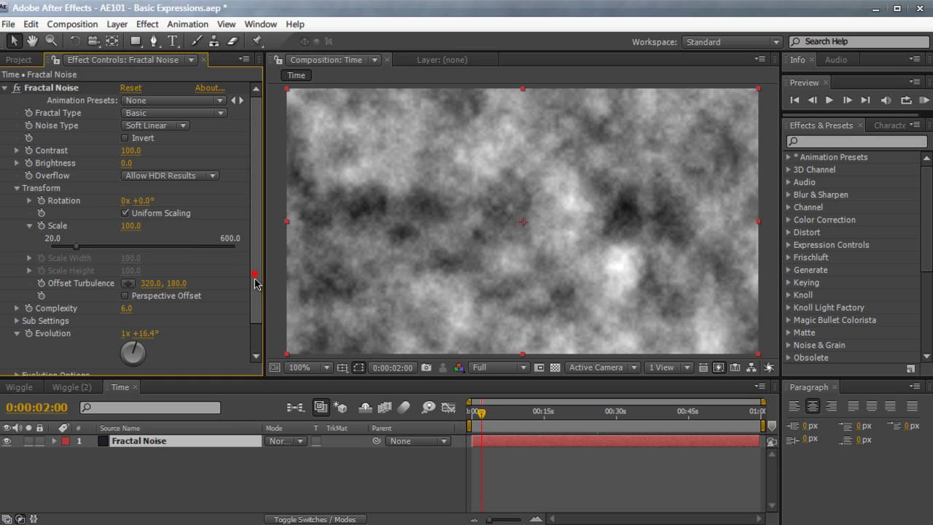
{"action": "scroll", "coordinate": [254, 277], "scroll_direction": "down", "scroll_amount": 1}
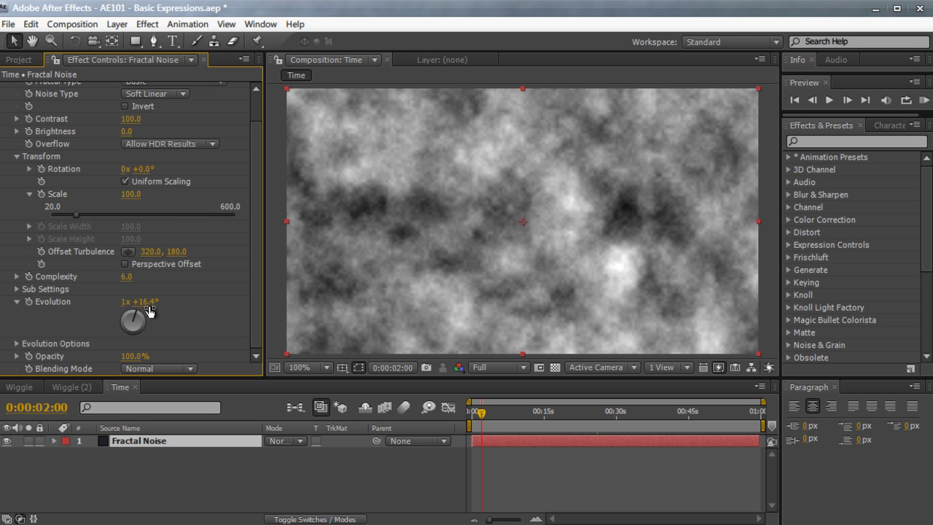
{"action": "left_click_drag", "start_coordinate": [148, 303], "coordinate": [408, 336]}
{"action": "left_click_drag", "start_coordinate": [487, 416], "coordinate": [456, 416]}
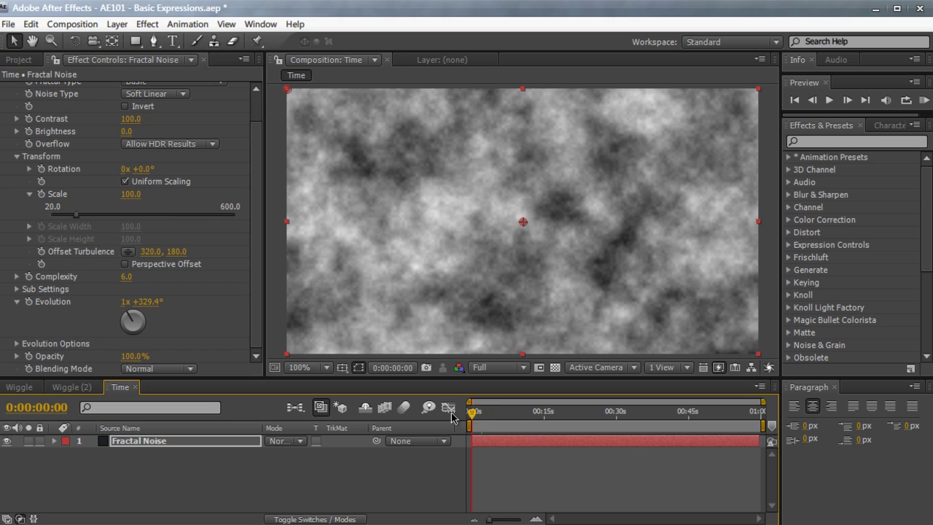
- Keyframe Evolution at the start and at 180° at the composition end, then show its keyframes
{"action": "left_click", "coordinate": [30, 302]}
{"action": "left_click_drag", "start_coordinate": [472, 410], "coordinate": [799, 410]}
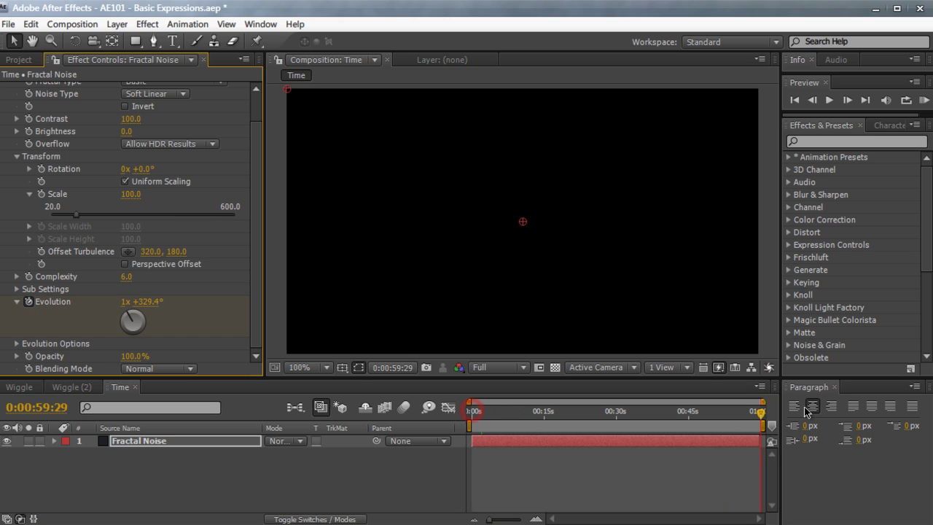
{"action": "left_click", "coordinate": [150, 302]}
{"action": "type", "text": "180"}
{"action": "key", "text": "Return"}
{"action": "left_click_drag", "start_coordinate": [763, 411], "coordinate": [628, 421]}
{"action": "key", "text": "u"}
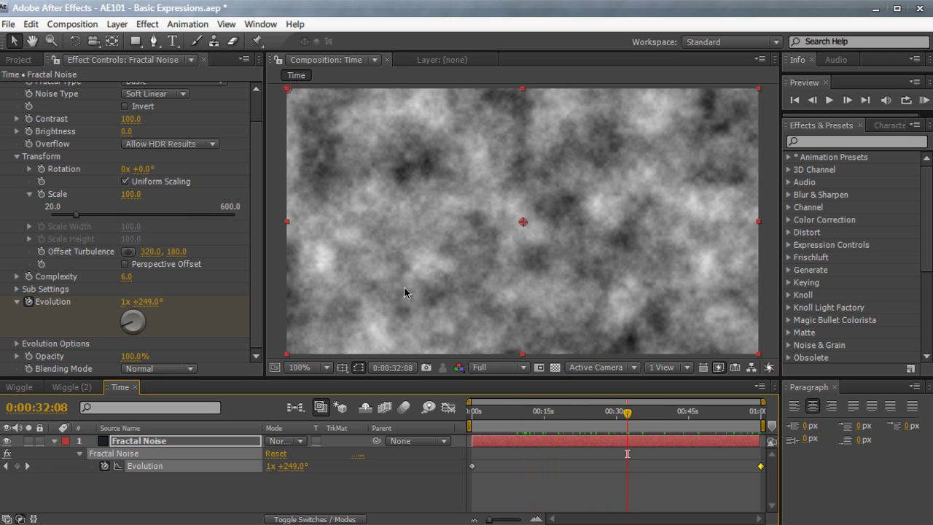
{"action": "key", "text": "ctrl+k"}
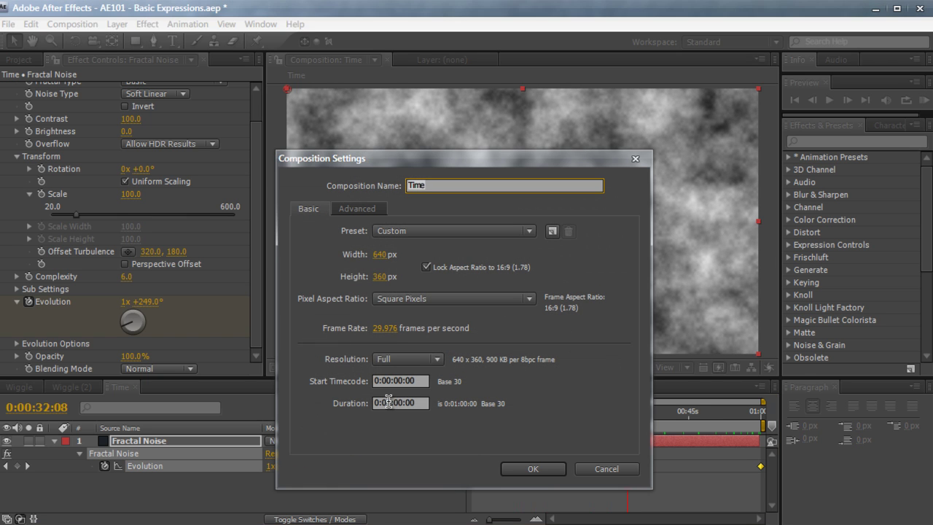
- Set the composition duration to 0:02:00:00 and extend the Fractal Noise layer to fill it
{"action": "left_click", "coordinate": [398, 401]}
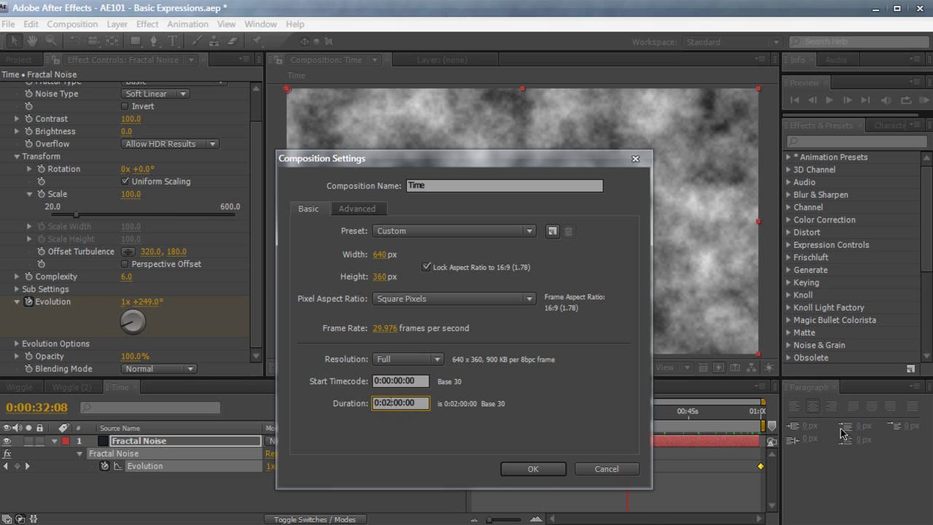
{"action": "key", "text": "Return"}
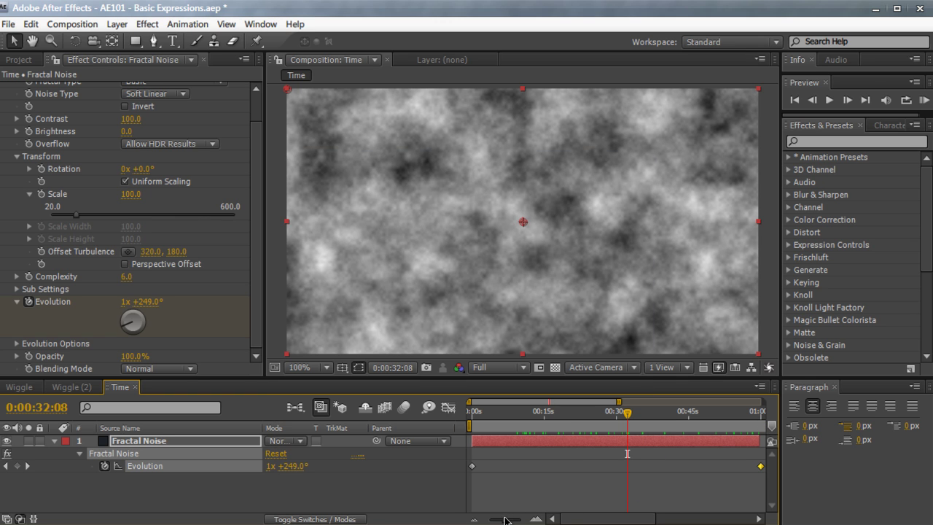
{"action": "left_click_drag", "start_coordinate": [505, 520], "coordinate": [491, 520]}
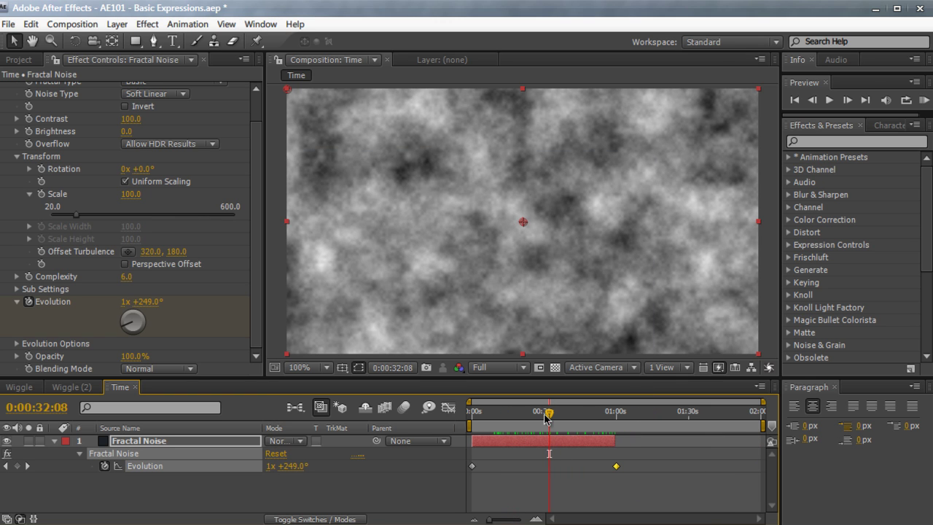
{"action": "left_click_drag", "start_coordinate": [545, 417], "coordinate": [755, 443]}
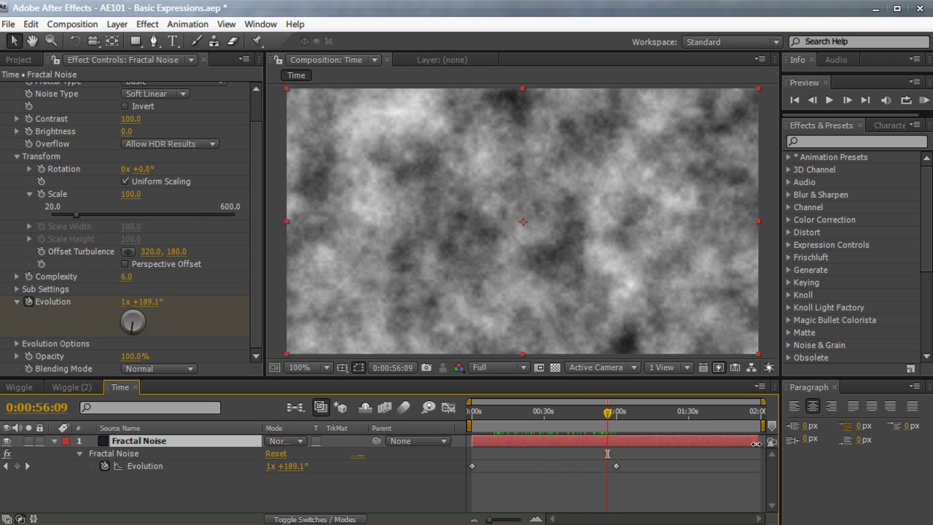
- Move the final Evolution keyframe to the two-minute mark and select both keyframes
{"action": "left_click", "coordinate": [616, 465]}
{"action": "key", "text": "Delete"}
{"action": "left_click_drag", "start_coordinate": [616, 472], "coordinate": [758, 477]}
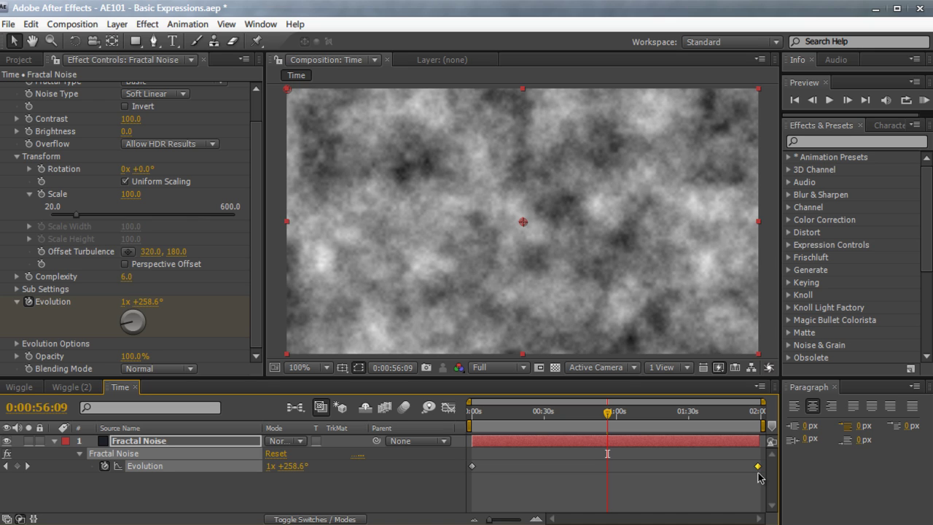
{"action": "left_click", "coordinate": [759, 472]}
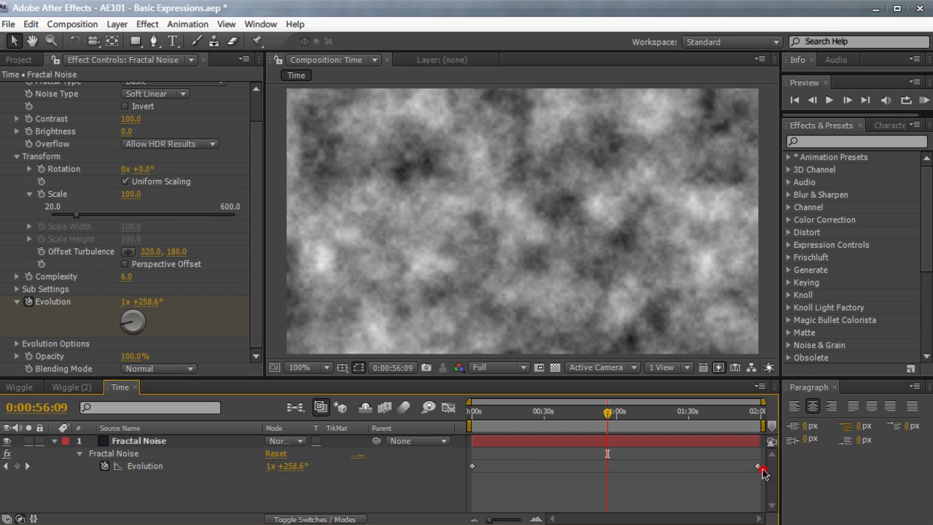
{"action": "left_click_drag", "start_coordinate": [760, 490], "coordinate": [469, 457]}
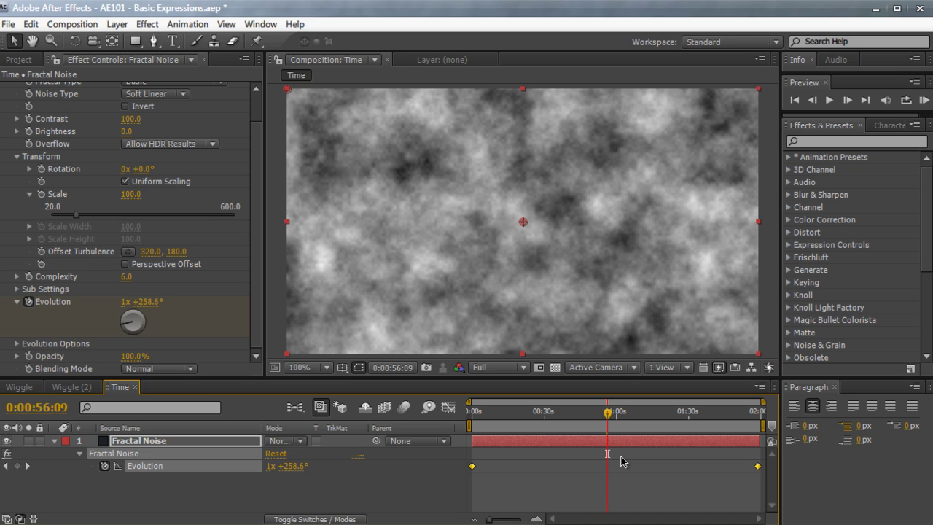
- Delete both Evolution keyframes and give Evolution the expression time*40 instead
{"action": "key", "text": "Delete"}
{"action": "left_click_drag", "start_coordinate": [605, 412], "coordinate": [456, 416]}
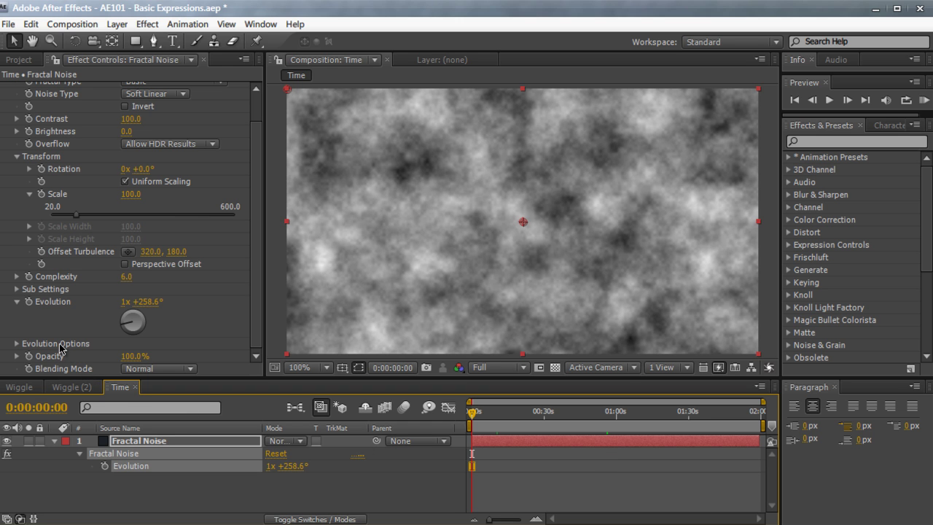
{"action": "left_click", "coordinate": [30, 302], "text": "alt"}
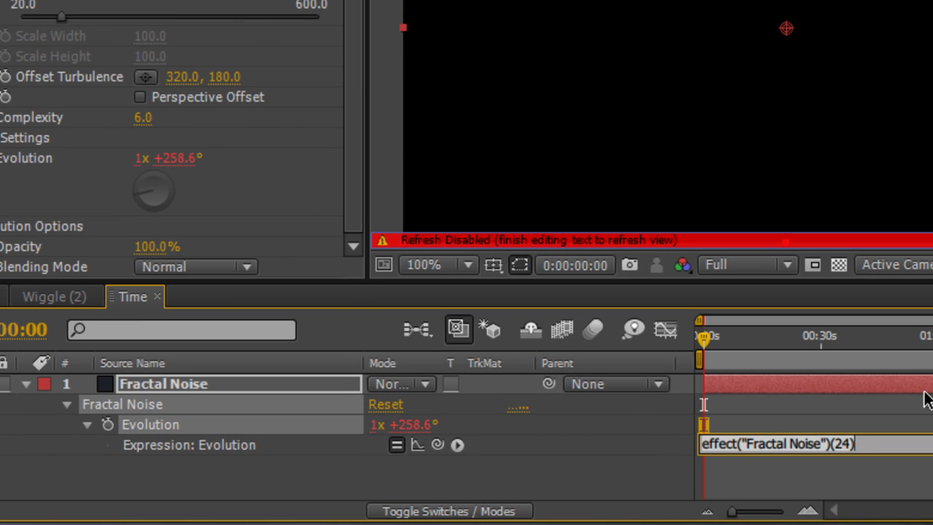
{"action": "type", "text": "time"}
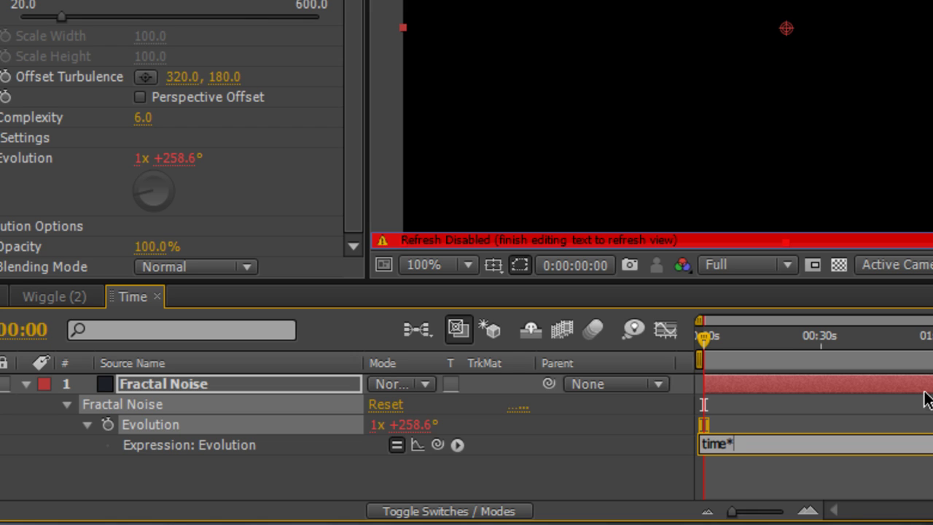
{"action": "type", "text": "*40"}
- Commit the time*40 Evolution expression and scrub the timeline to preview the noise evolving
{"action": "left_click", "coordinate": [790, 424]}
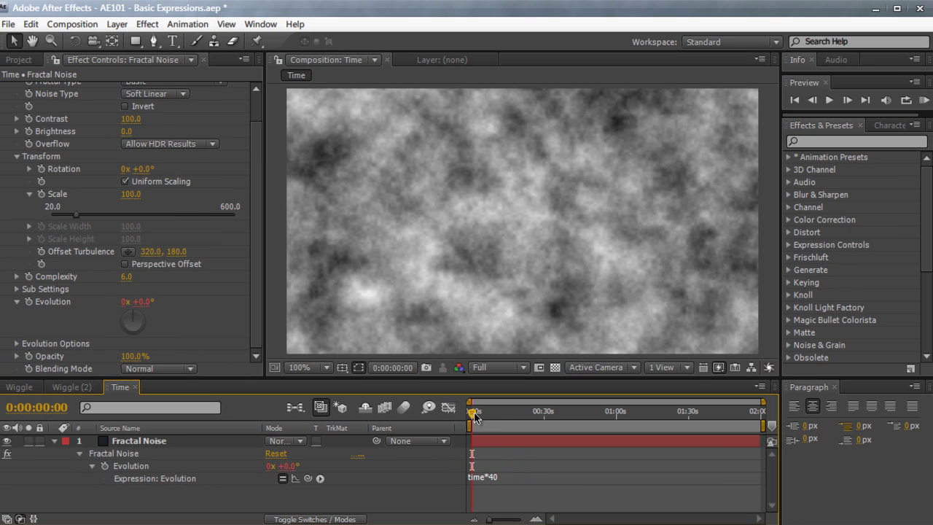
{"action": "left_click_drag", "start_coordinate": [474, 414], "coordinate": [695, 420]}
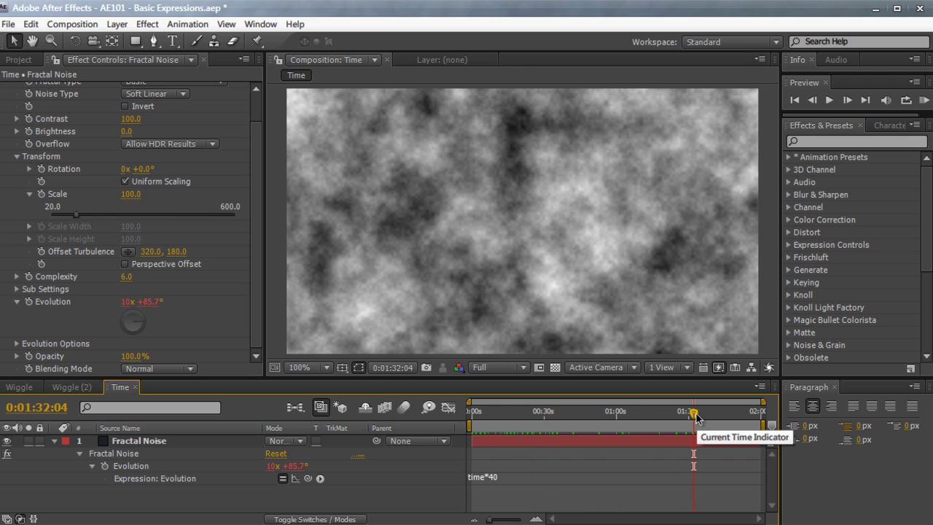
{"action": "left_click_drag", "start_coordinate": [693, 413], "coordinate": [496, 398]}
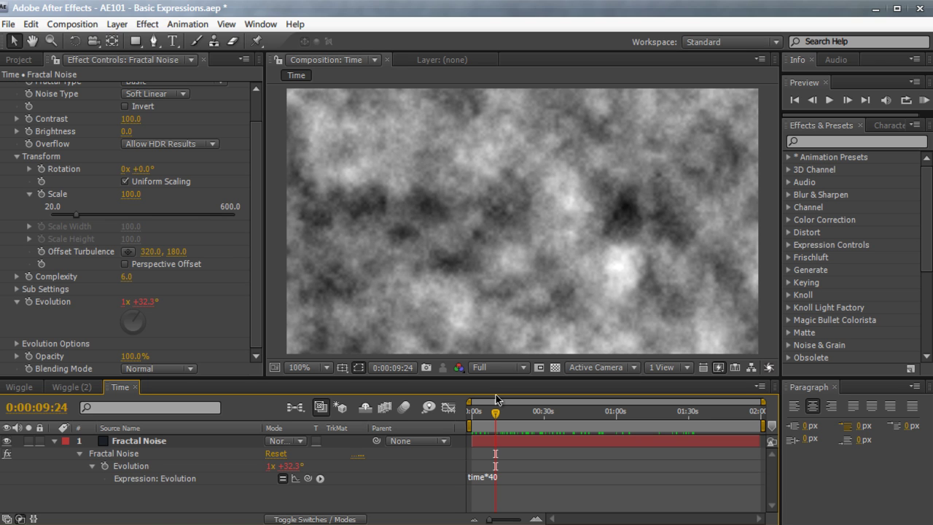
{"action": "left_click_drag", "start_coordinate": [495, 413], "coordinate": [485, 415]}
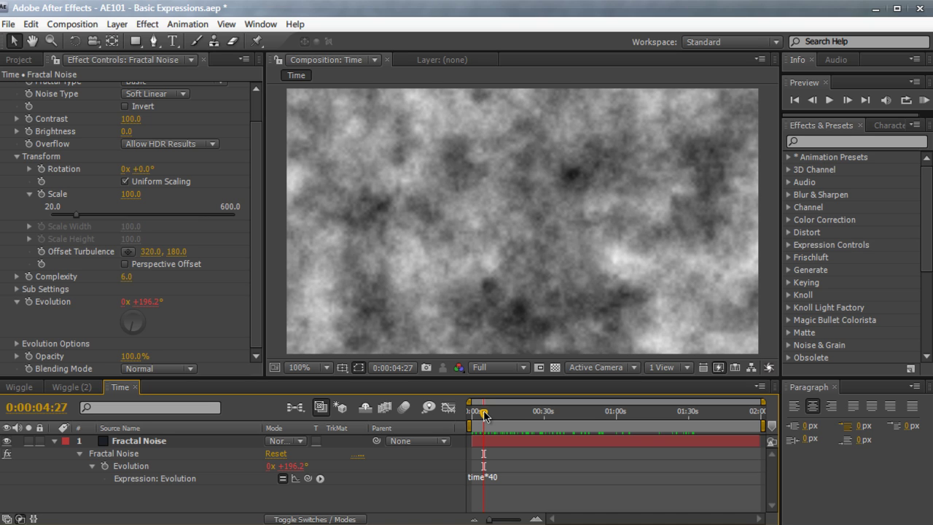
{"action": "left_click_drag", "start_coordinate": [483, 414], "coordinate": [500, 414]}
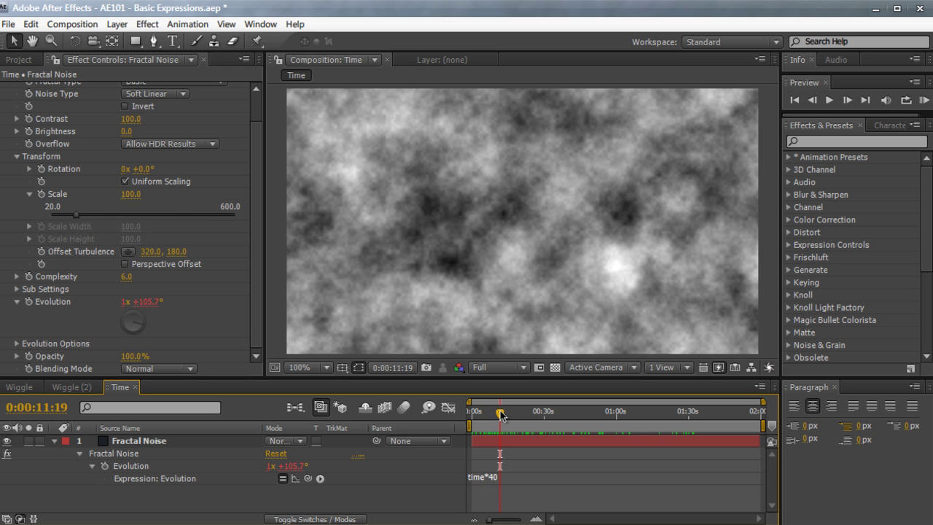
- Flip between the Wiggle (2), Wiggle and Time compositions, ending on the lens-flare Wiggle comp
{"action": "left_click", "coordinate": [77, 388]}
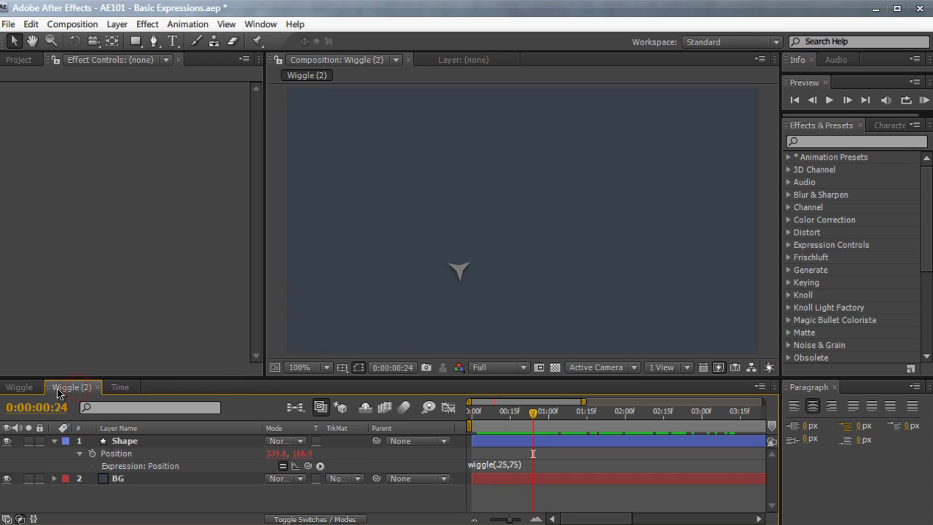
{"action": "left_click", "coordinate": [18, 387]}
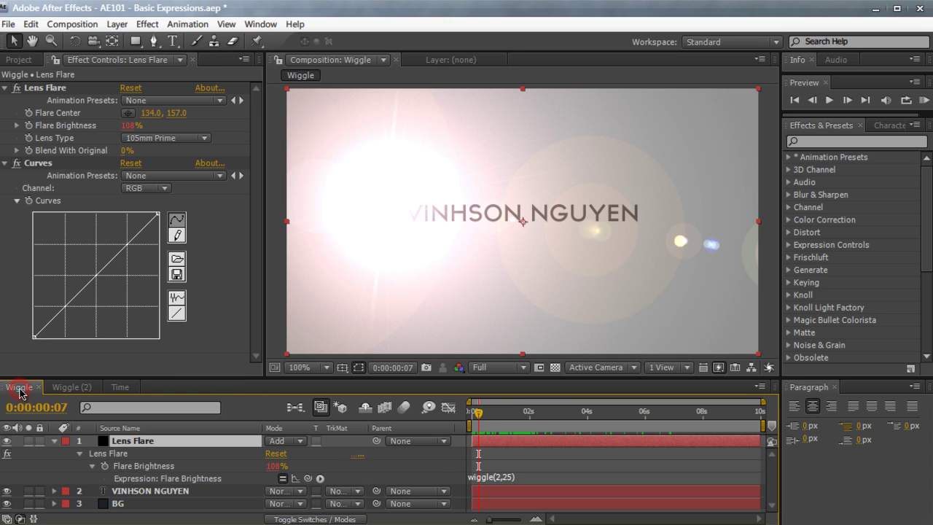
{"action": "left_click", "coordinate": [117, 387]}
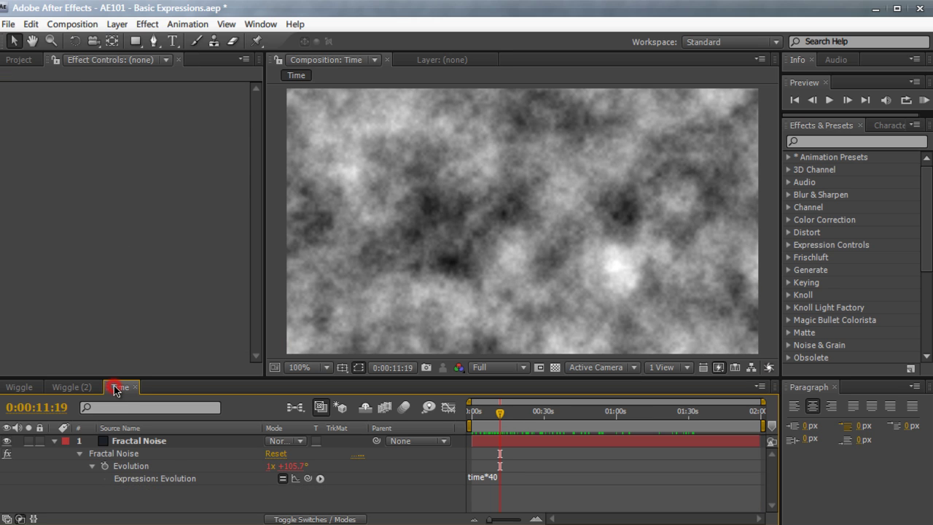
{"action": "left_click", "coordinate": [55, 387]}
{"action": "left_click", "coordinate": [16, 387]}
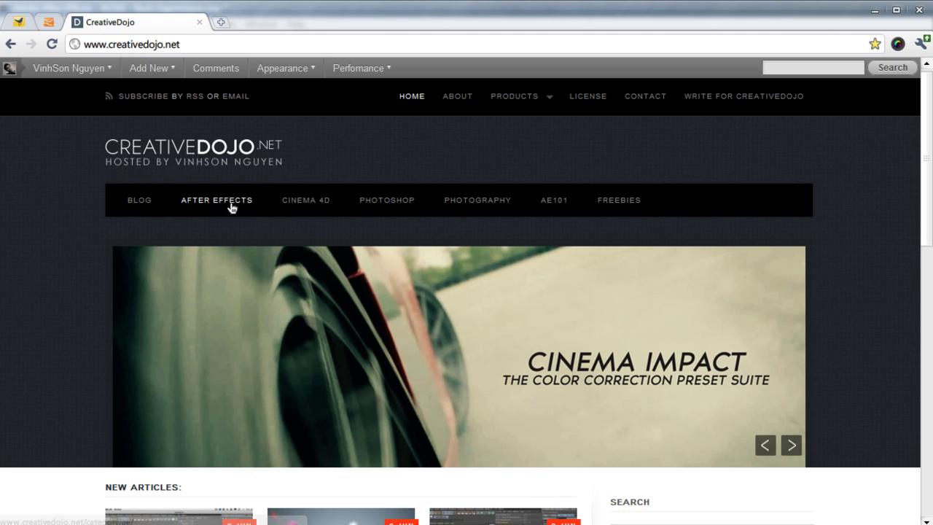
{"action": "scroll", "coordinate": [218, 255], "scroll_direction": "down", "scroll_amount": 4}
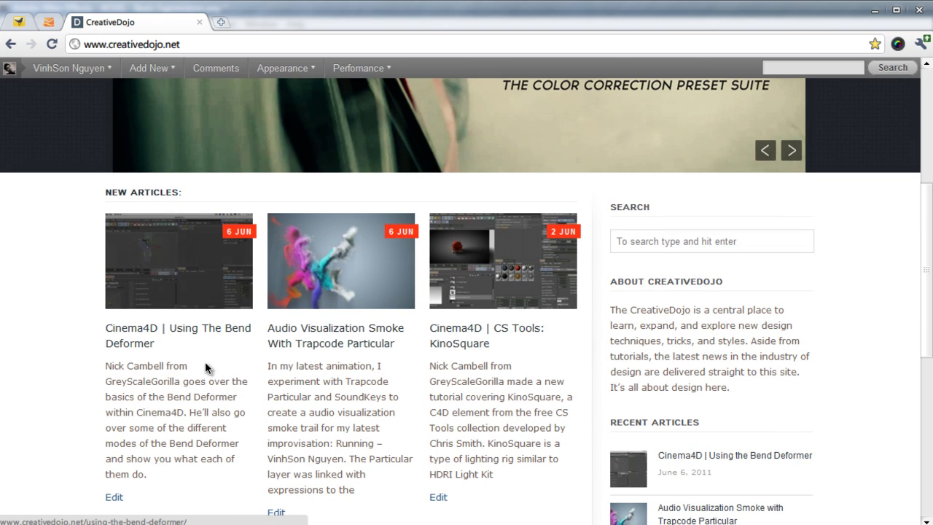
{"action": "scroll", "coordinate": [205, 362], "scroll_direction": "down", "scroll_amount": 3}
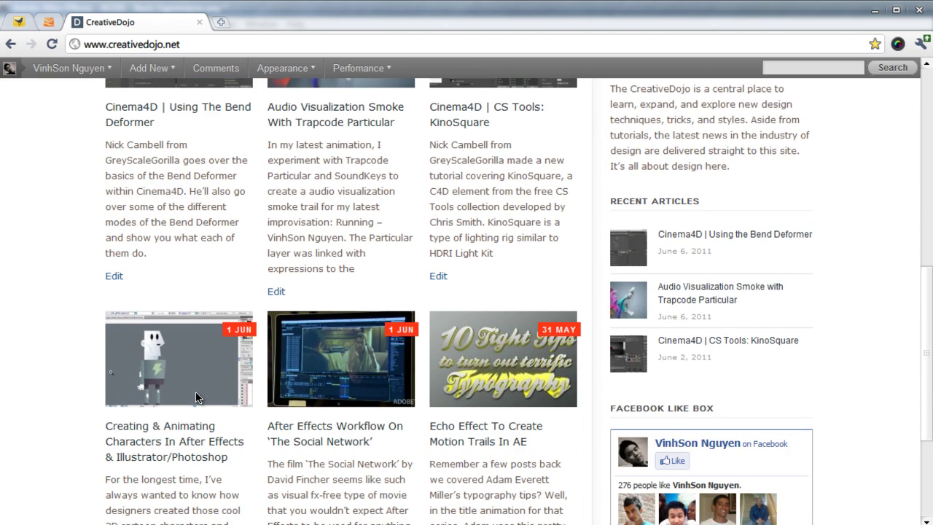
{"action": "scroll", "coordinate": [267, 462], "scroll_direction": "up", "scroll_amount": 4}
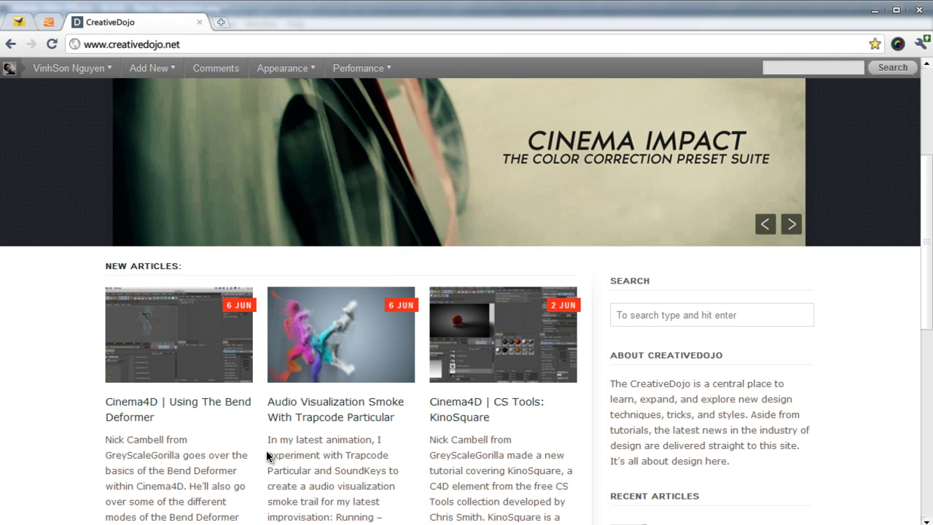
{"action": "scroll", "coordinate": [267, 456], "scroll_direction": "up", "scroll_amount": 3}
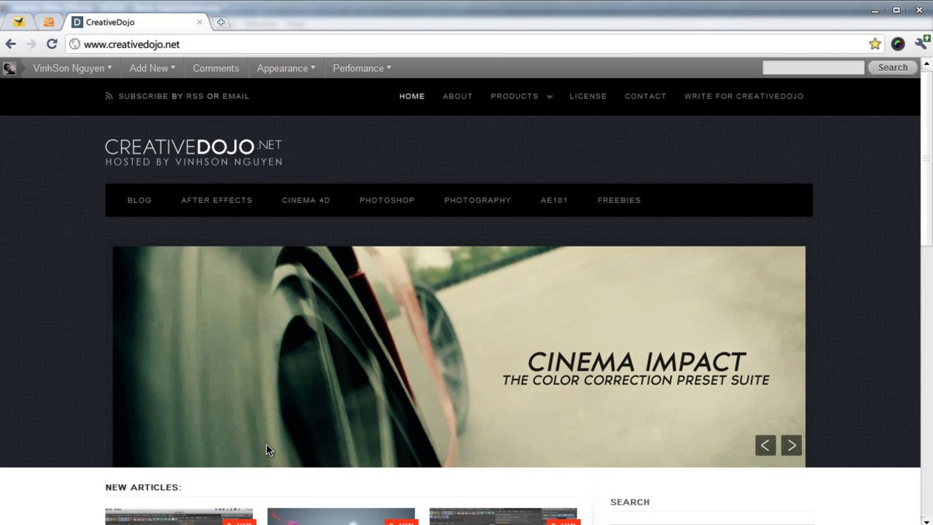
{"action": "scroll", "coordinate": [266, 444], "scroll_direction": "down", "scroll_amount": 6}
{"action": "scroll", "coordinate": [267, 426], "scroll_direction": "down", "scroll_amount": 2}
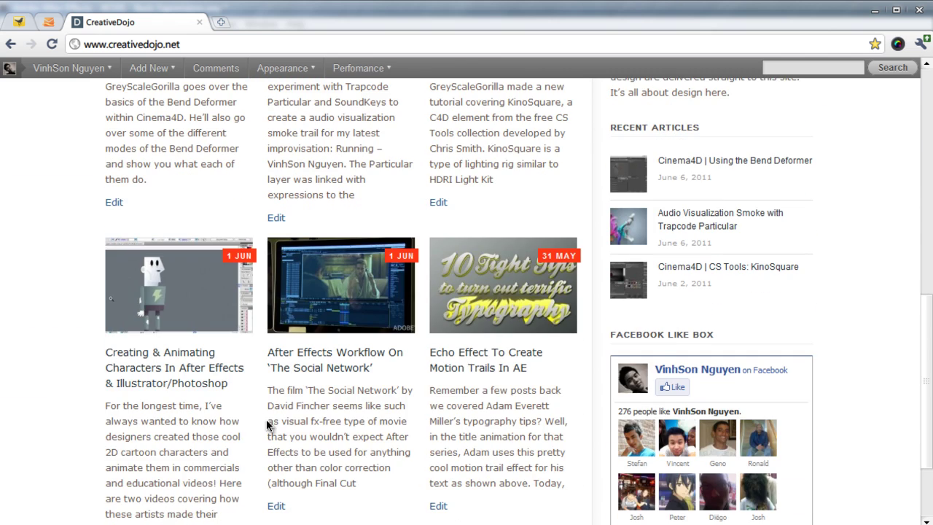
{"action": "scroll", "coordinate": [267, 425], "scroll_direction": "up", "scroll_amount": 8}
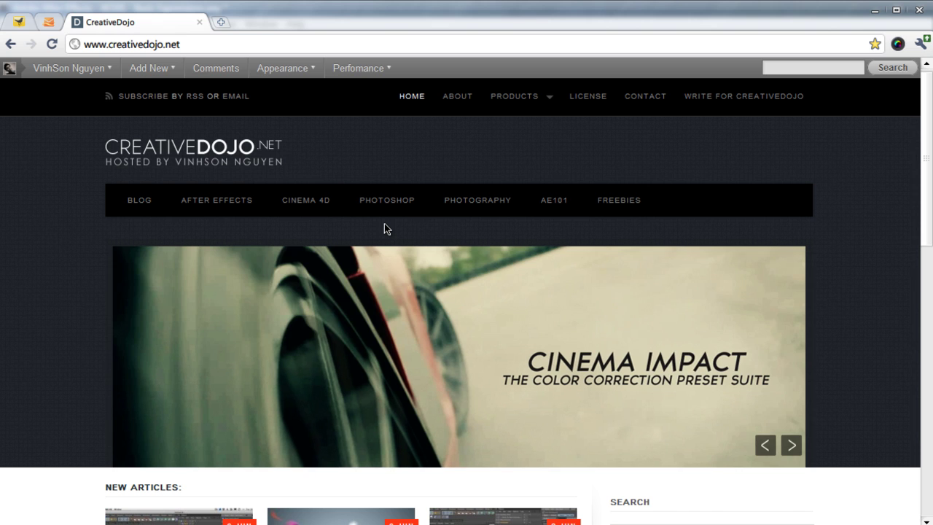
{"action": "scroll", "coordinate": [383, 225], "scroll_direction": "down", "scroll_amount": 3}
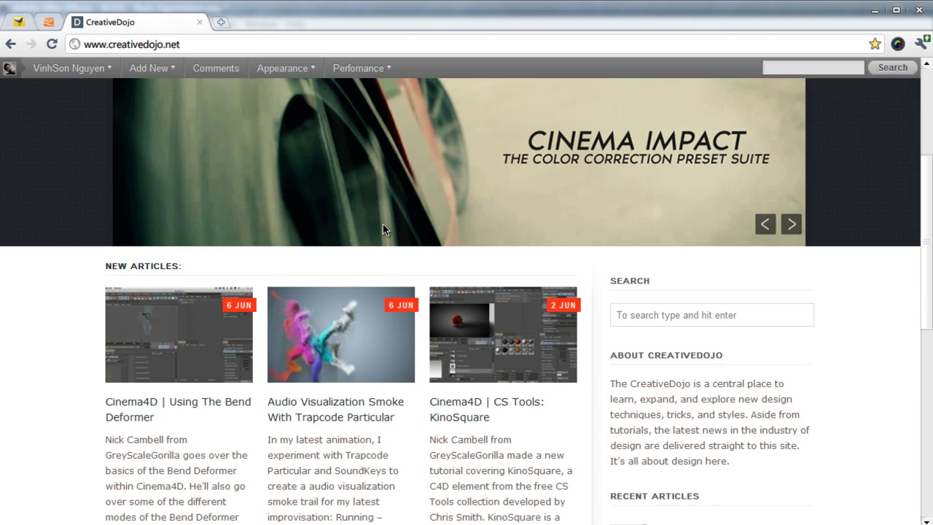